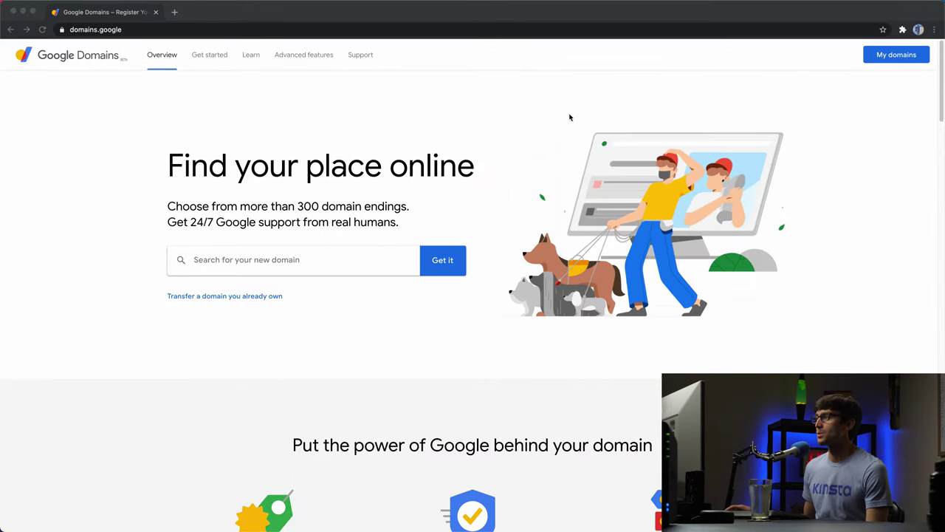
Open the DNS settings of thriftytony.com from the list of owned domains and review its custom resource records
{"action": "left_click", "coordinate": [888, 61]}
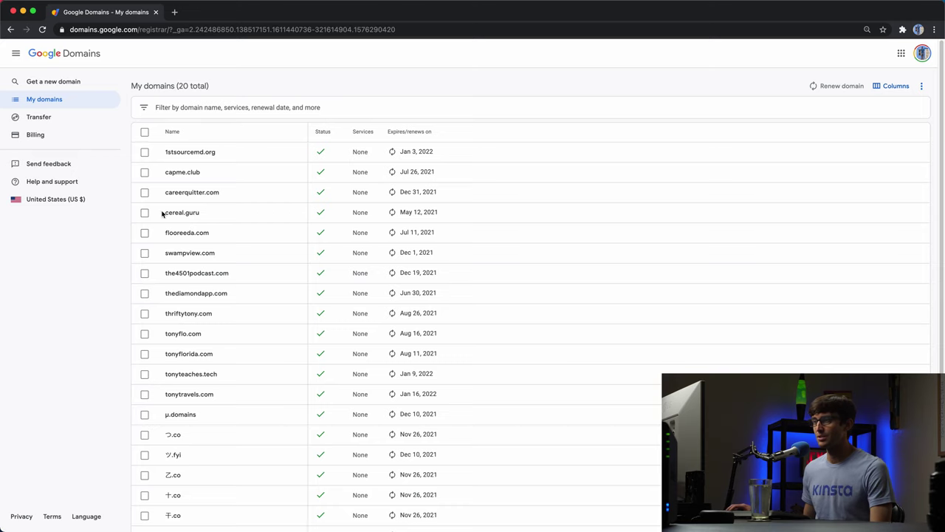
{"action": "left_click", "coordinate": [177, 315]}
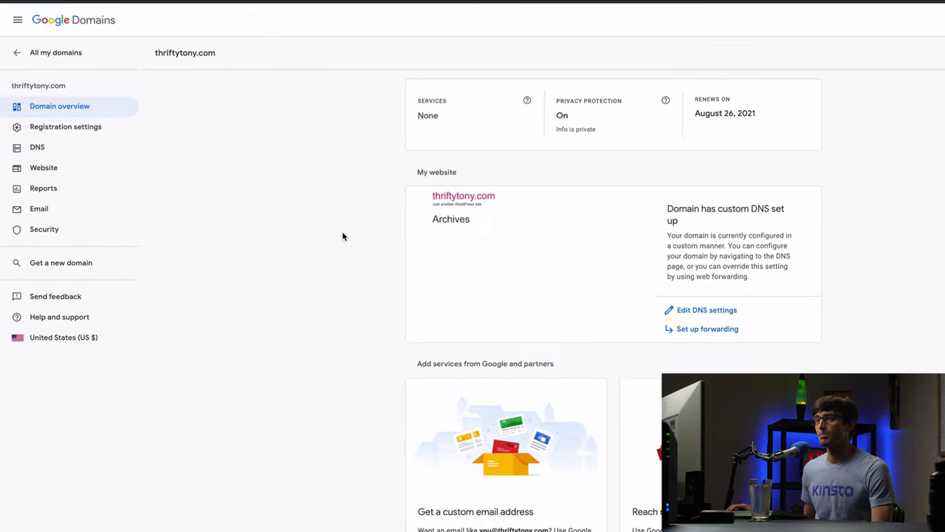
{"action": "left_click", "coordinate": [66, 152]}
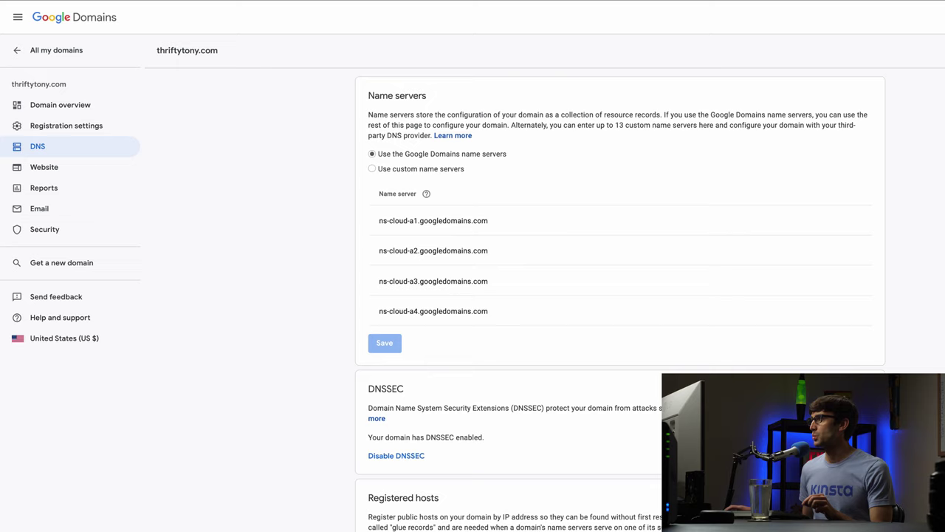
{"action": "scroll", "coordinate": [620, 295], "scroll_direction": "down", "scroll_amount": 6}
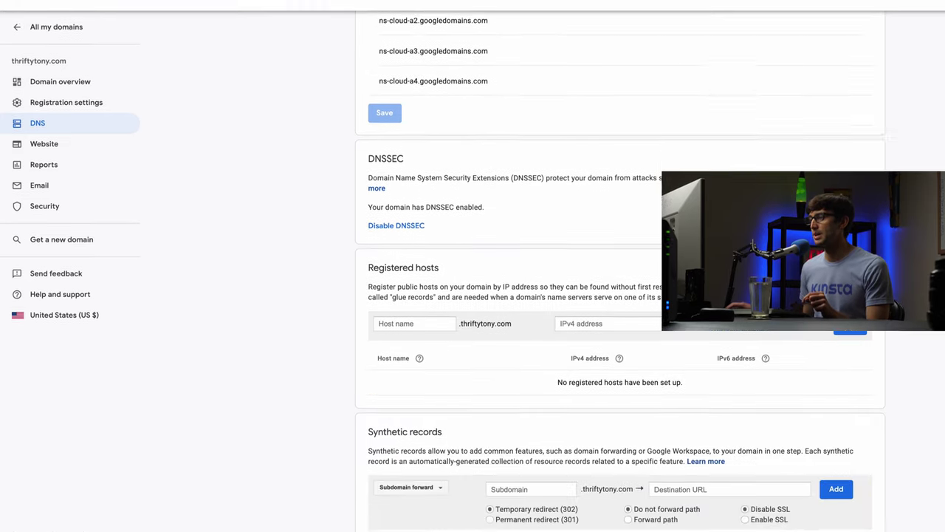
{"action": "scroll", "coordinate": [620, 295], "scroll_direction": "down", "scroll_amount": 2}
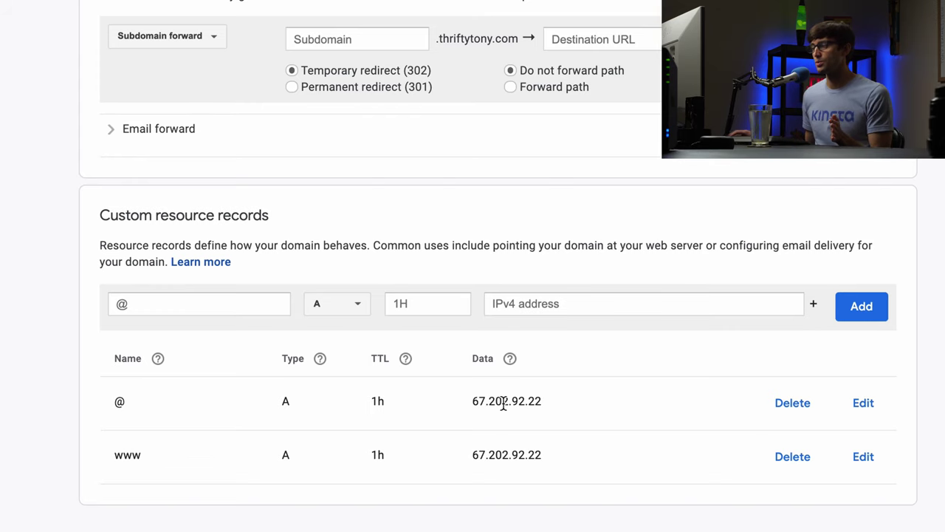
{"action": "left_click_drag", "start_coordinate": [544, 401], "coordinate": [446, 406]}
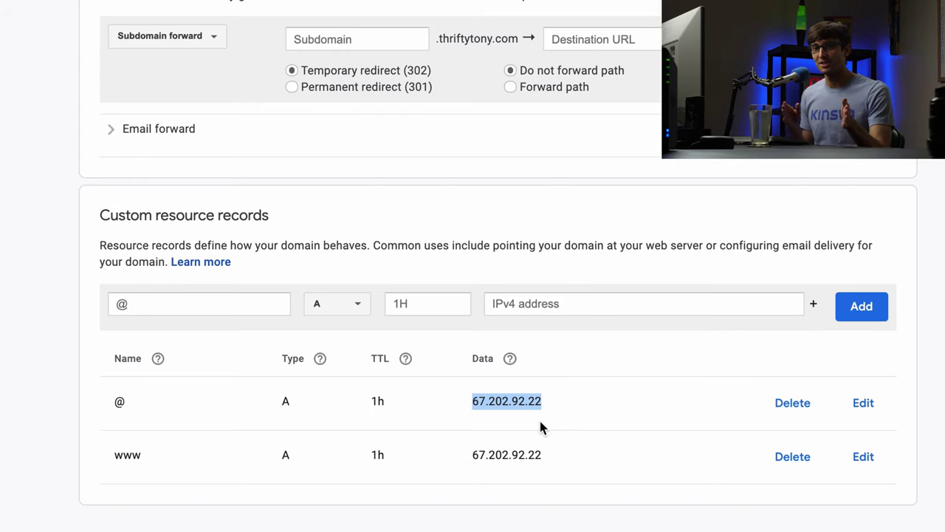
{"action": "left_click", "coordinate": [627, 419]}
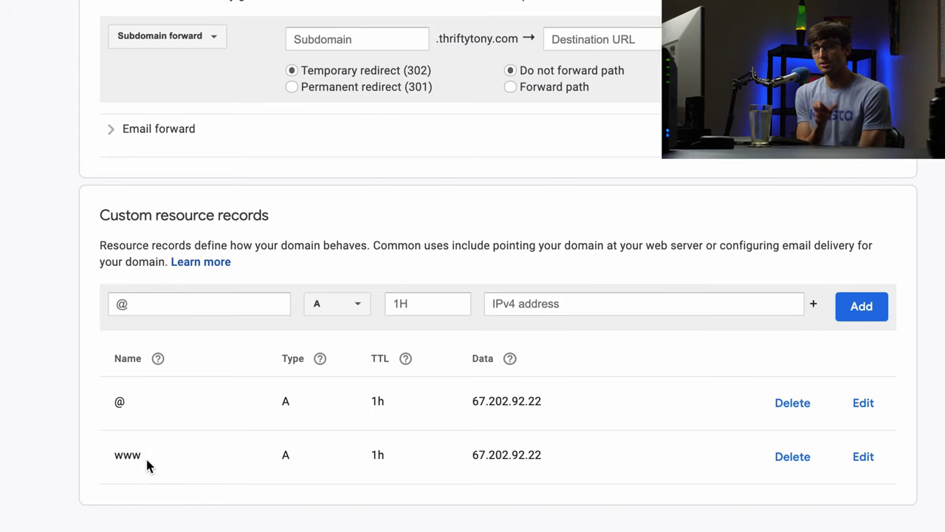
Add an A record for the subdomain hello, using the same IPv4 address as the @ record, 67.202.92.22
{"action": "left_click", "coordinate": [223, 314]}
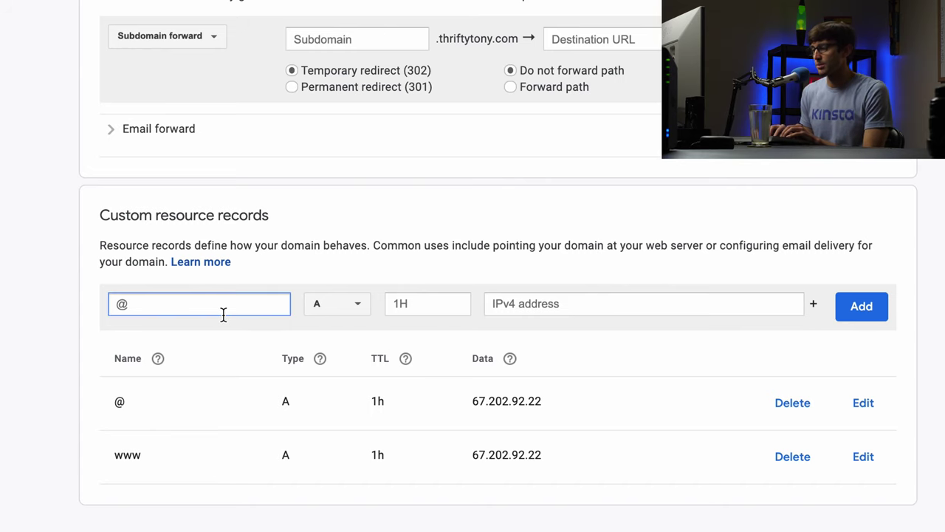
{"action": "type", "text": "hello"}
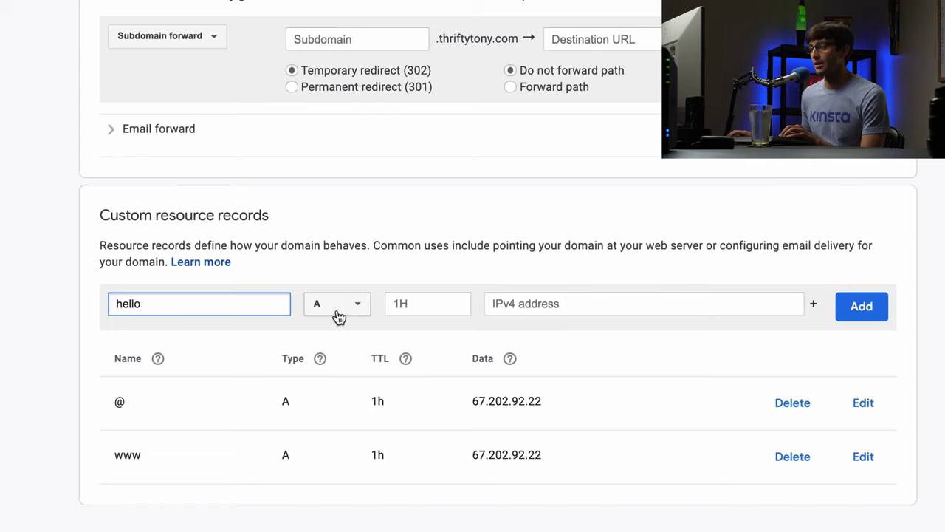
{"action": "double_click", "coordinate": [510, 400]}
{"action": "key", "text": "ctrl+c"}
{"action": "left_click", "coordinate": [542, 313]}
{"action": "key", "text": "ctrl+v"}
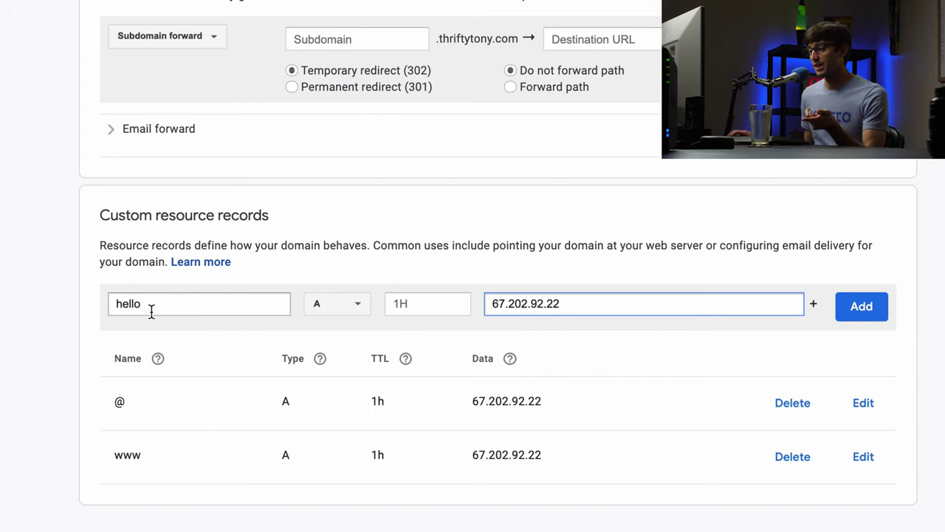
{"action": "left_click", "coordinate": [877, 307]}
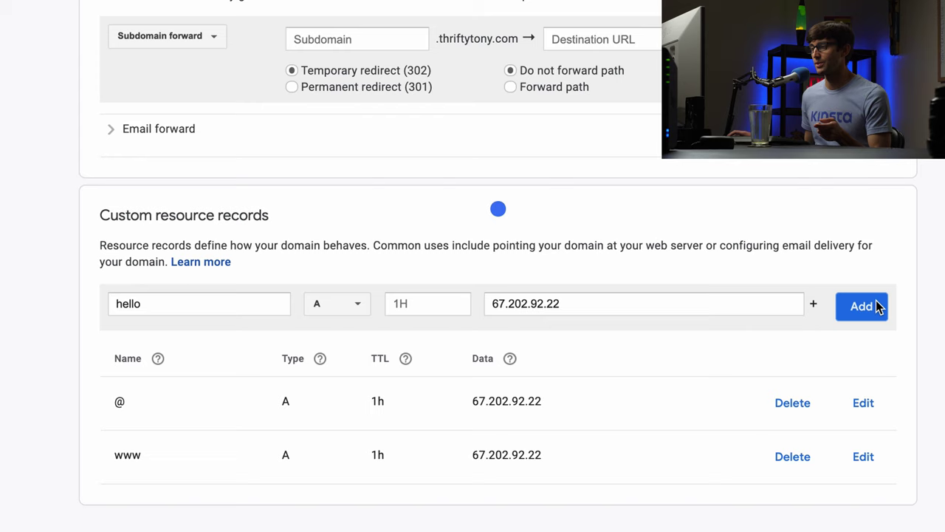
{"action": "scroll", "coordinate": [612, 391], "scroll_direction": "down", "scroll_amount": 2}
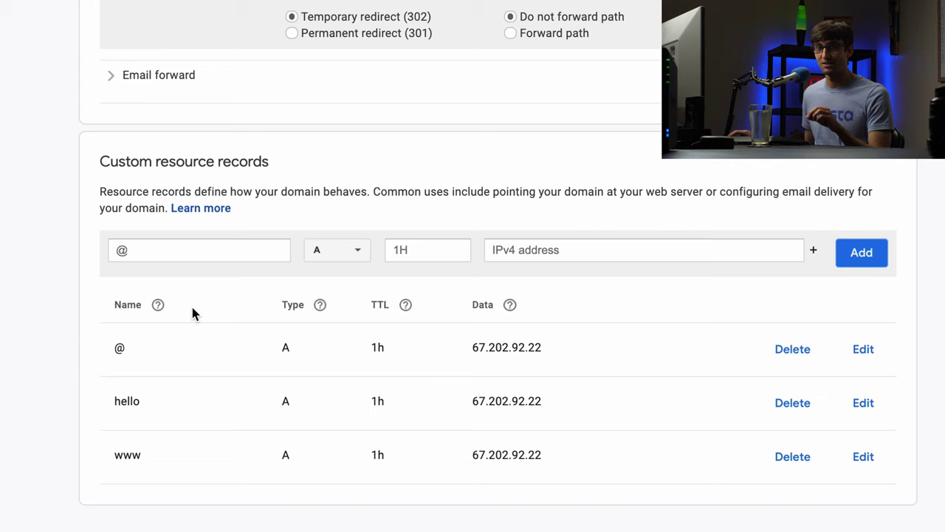
Add a CNAME record for the subdomain tony that points to thriftytony.com
{"action": "left_click", "coordinate": [241, 253]}
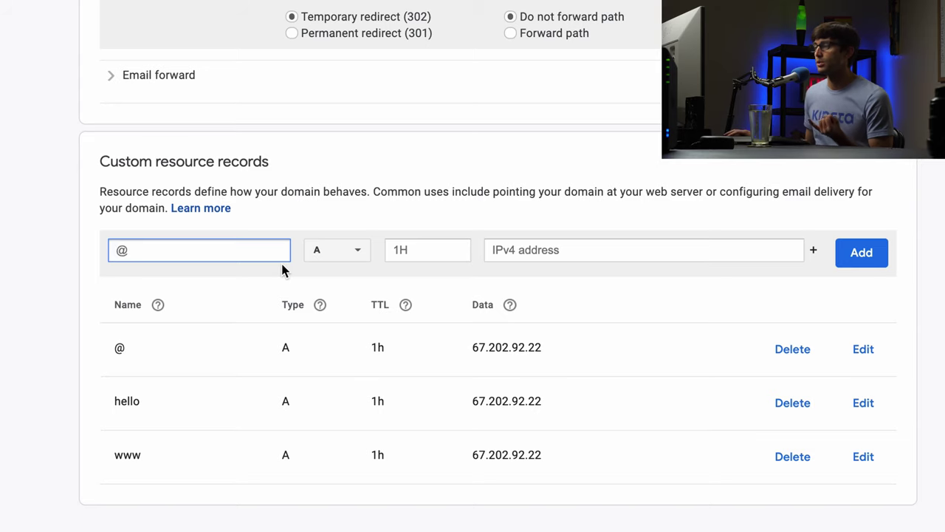
{"action": "left_click", "coordinate": [354, 255]}
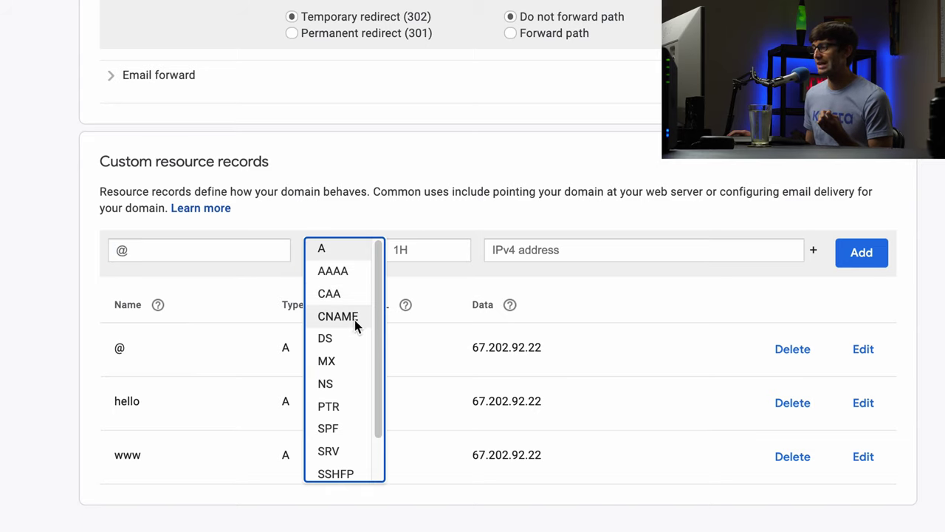
{"action": "left_click", "coordinate": [354, 320]}
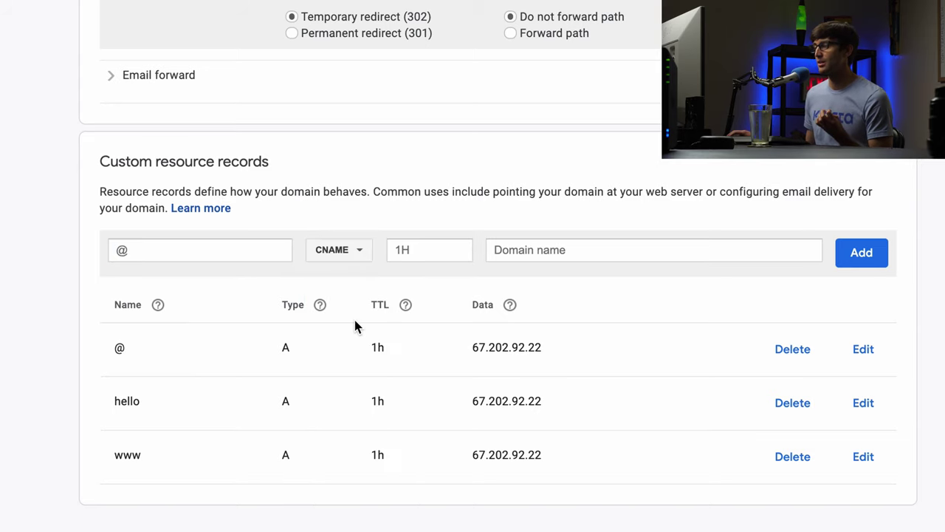
{"action": "left_click", "coordinate": [202, 255]}
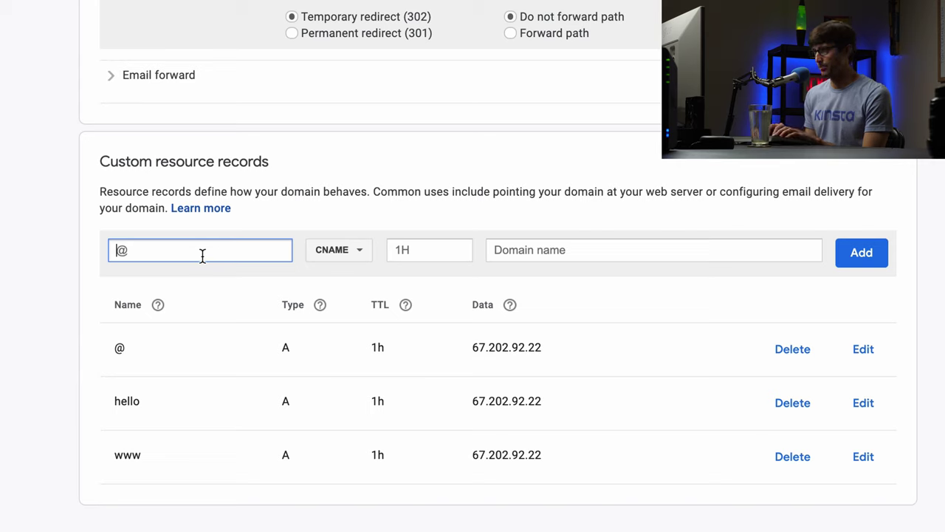
{"action": "type", "text": "tony"}
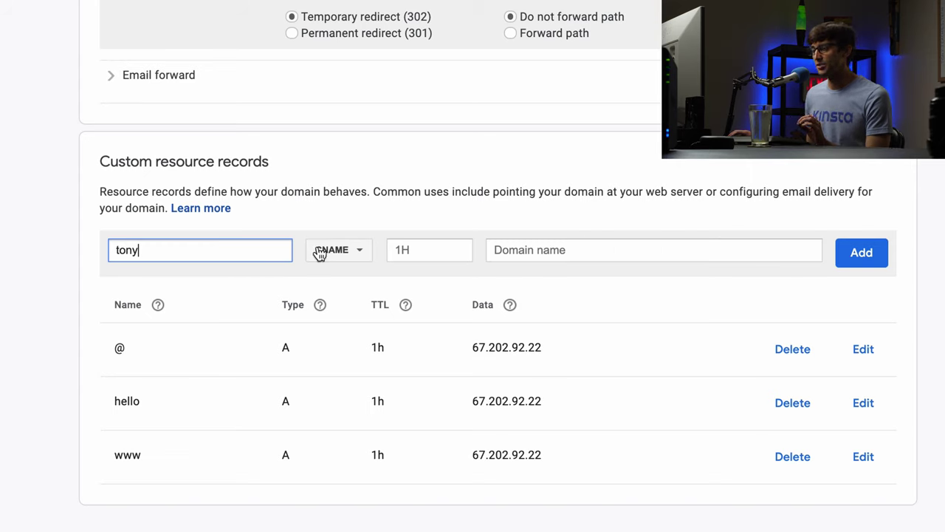
{"action": "left_click", "coordinate": [697, 255]}
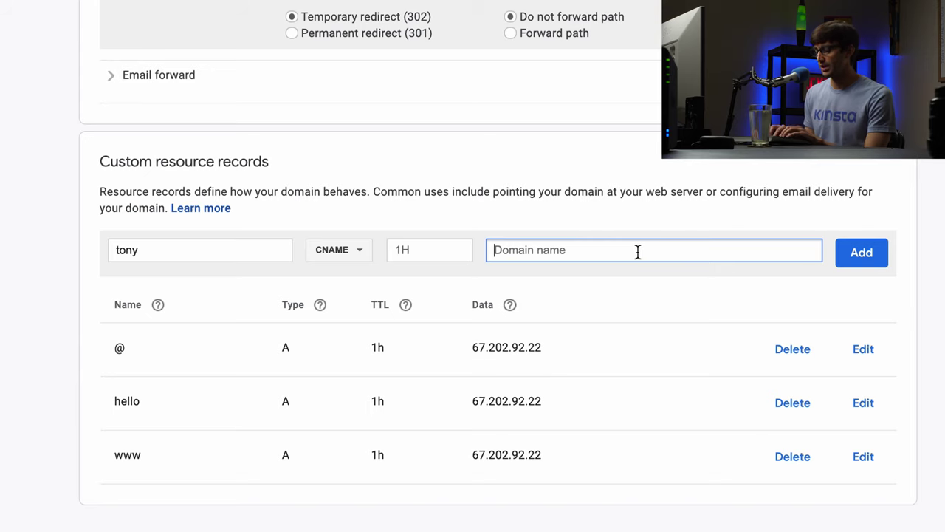
{"action": "type", "text": "thri"}
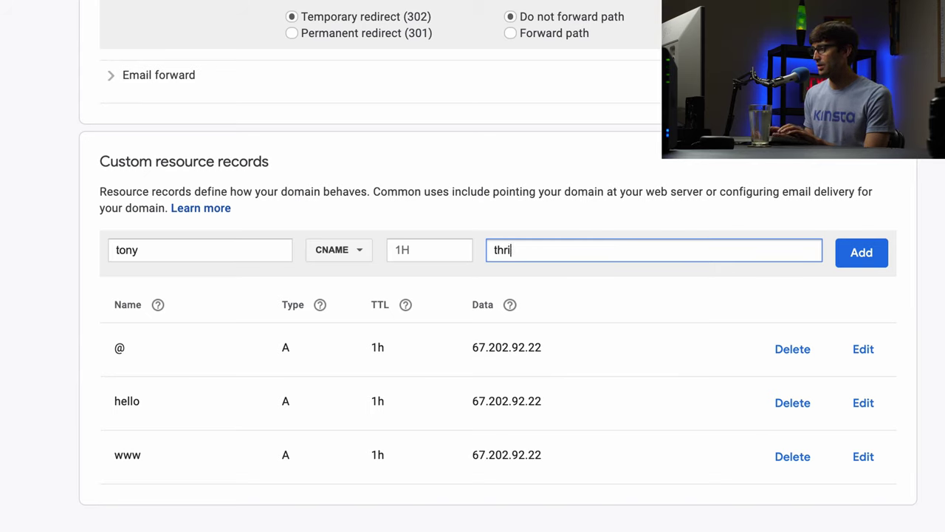
{"action": "type", "text": "ft"}
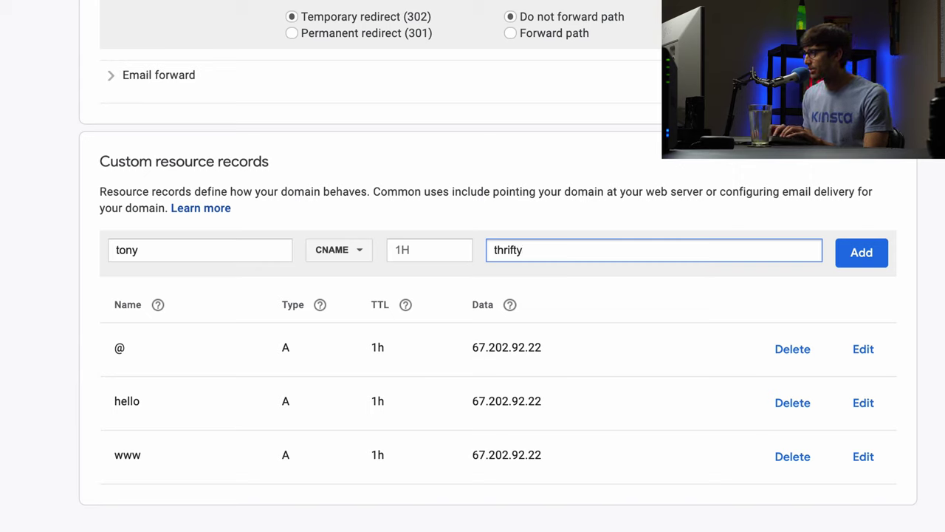
{"action": "type", "text": "ytony.com"}
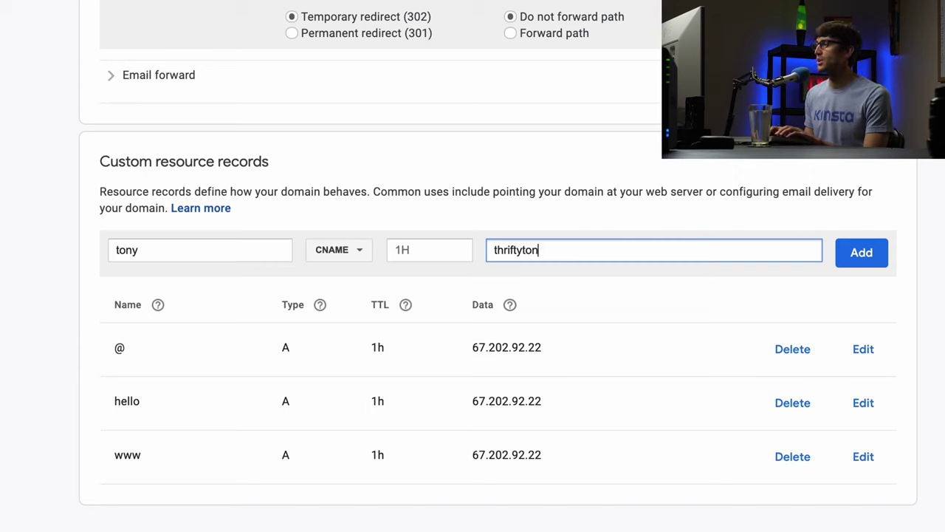
{"action": "left_click", "coordinate": [878, 266]}
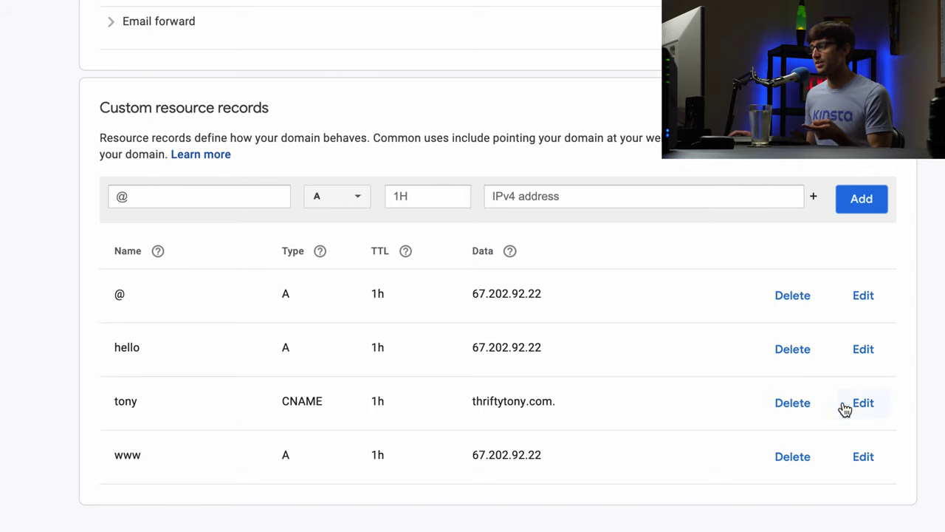
{"action": "left_click_drag", "start_coordinate": [842, 407], "coordinate": [591, 402]}
{"action": "left_click", "coordinate": [86, 402]}
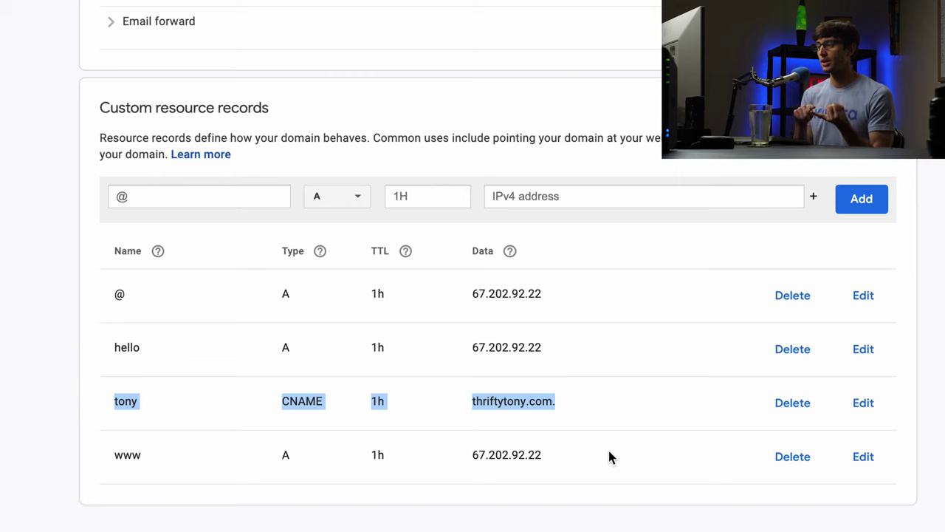
{"action": "triple_click", "coordinate": [519, 399]}
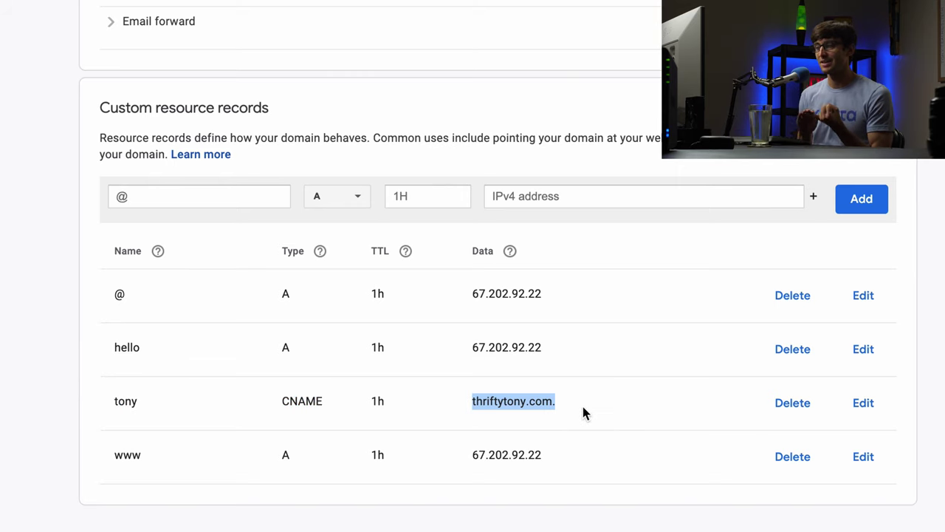
{"action": "left_click_drag", "start_coordinate": [552, 401], "coordinate": [116, 399]}
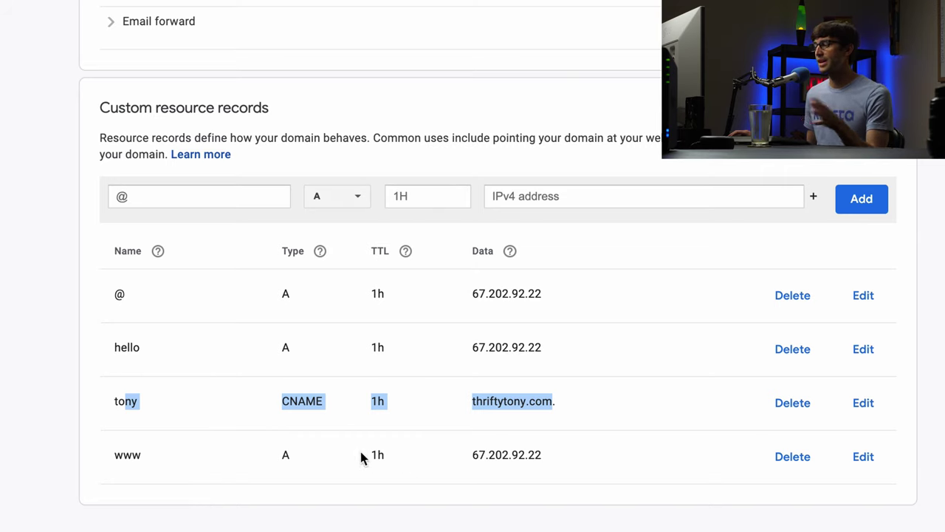
{"action": "left_click", "coordinate": [224, 456]}
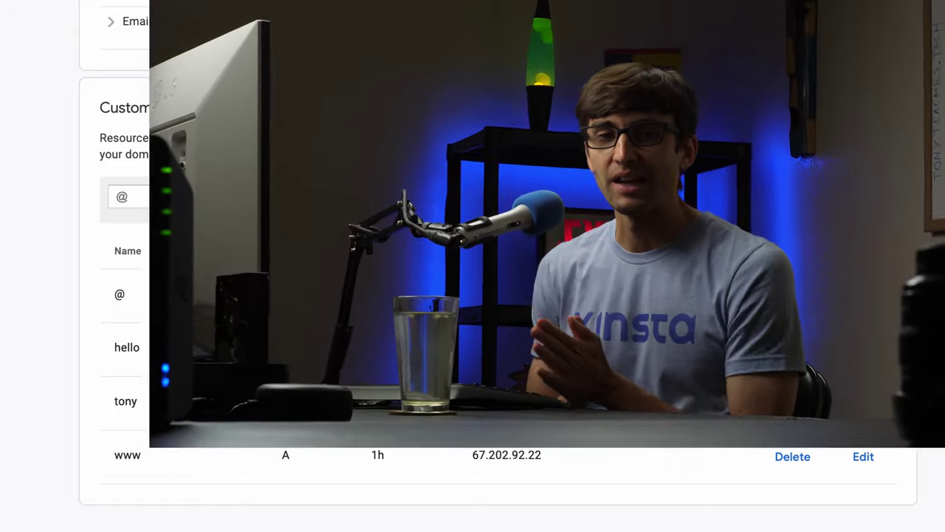